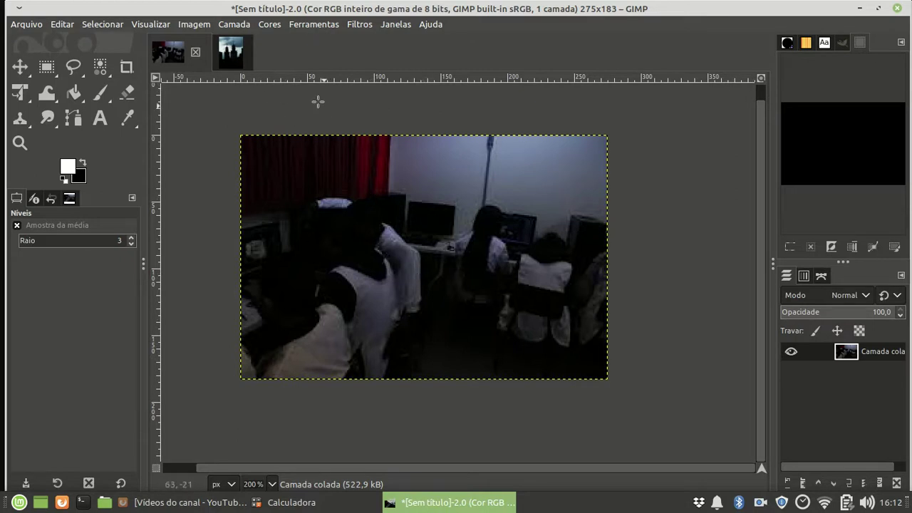
Remove the selection from the church image and return to the dark classroom photo.
{"action": "left_click", "coordinate": [233, 58]}
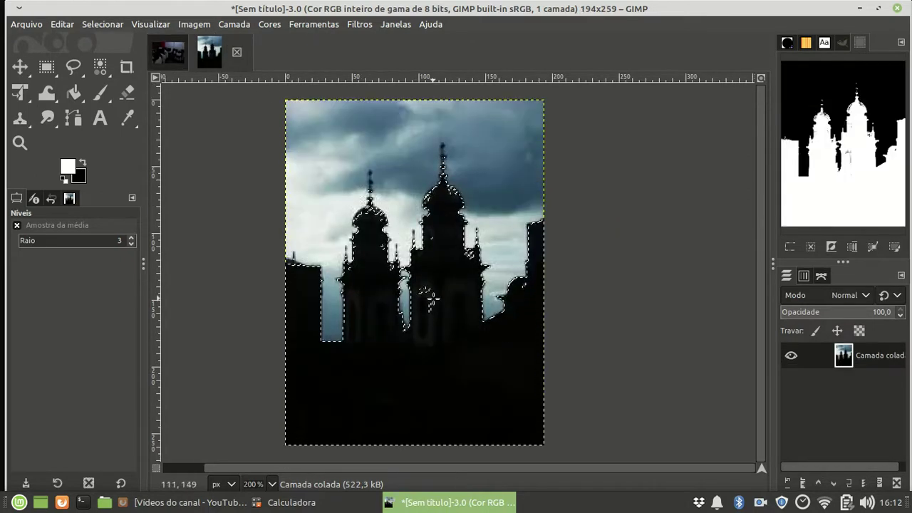
{"action": "key", "text": "ctrl+shift+a"}
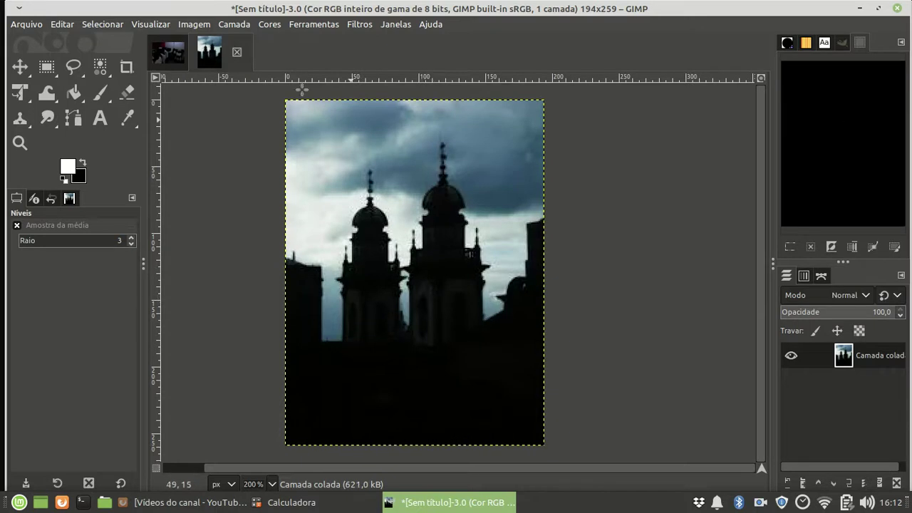
{"action": "left_click", "coordinate": [169, 57]}
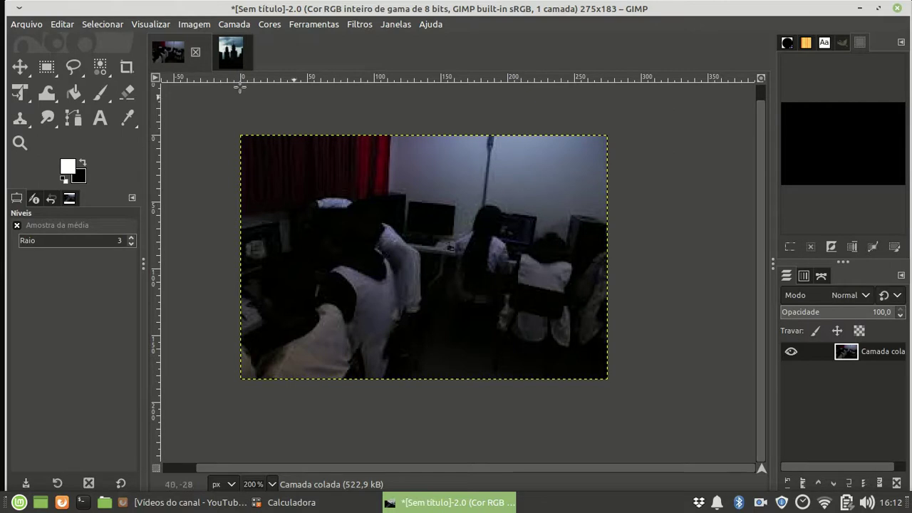
Open Levels on the classroom photo, try automatic input levels, then reset to defaults.
{"action": "left_click", "coordinate": [270, 25]}
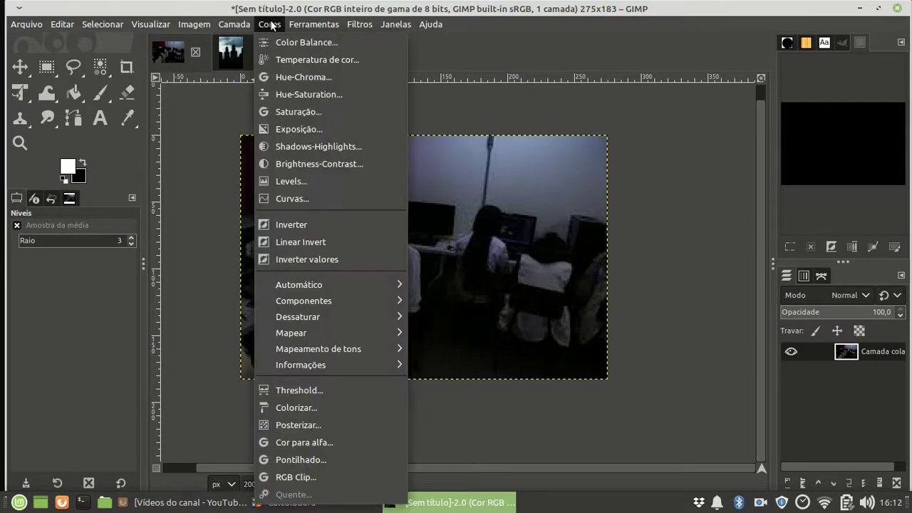
{"action": "left_click", "coordinate": [295, 181]}
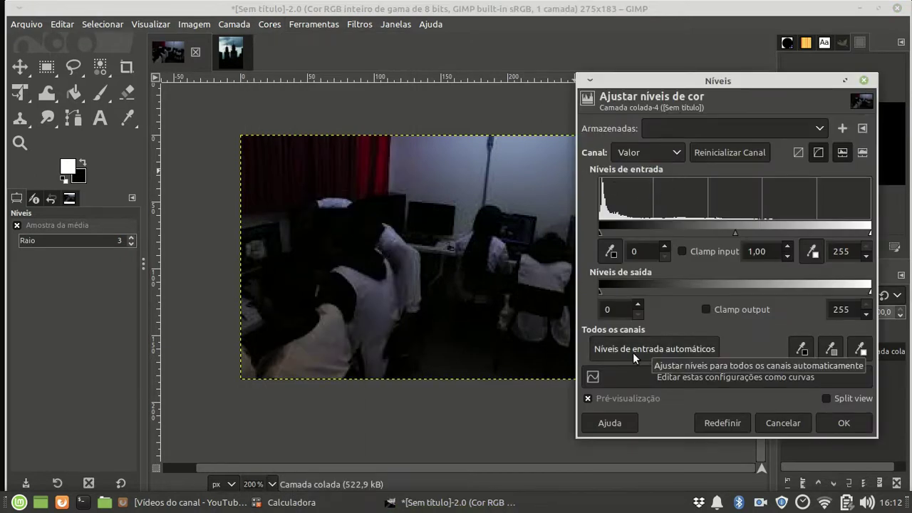
{"action": "left_click", "coordinate": [651, 350]}
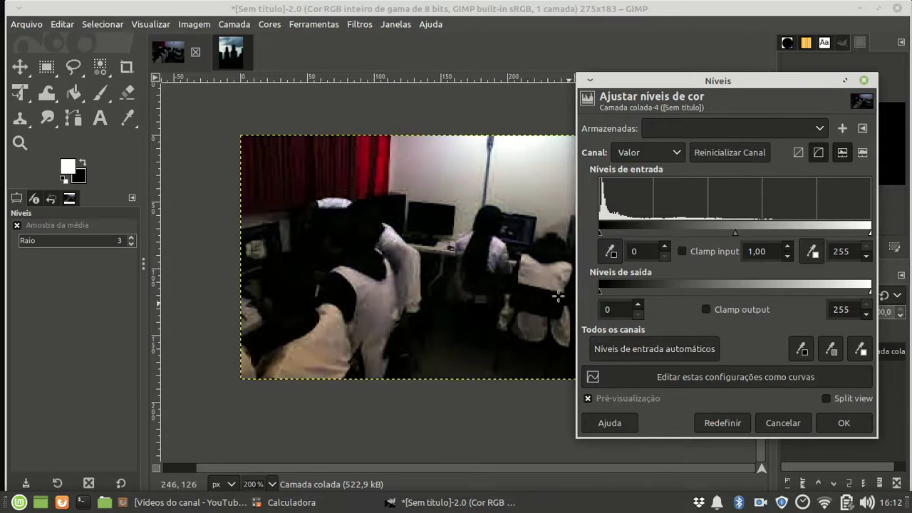
{"action": "left_click", "coordinate": [703, 414]}
{"action": "left_click", "coordinate": [624, 353]}
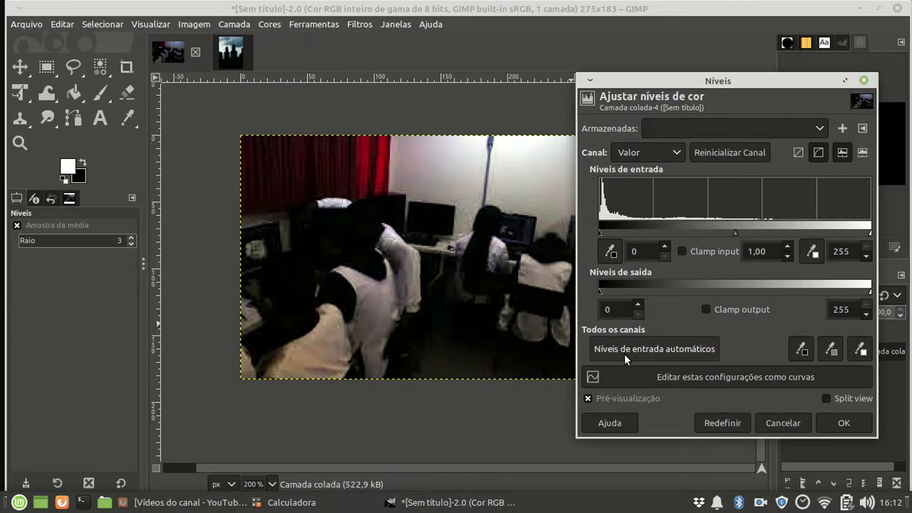
{"action": "left_click", "coordinate": [705, 426]}
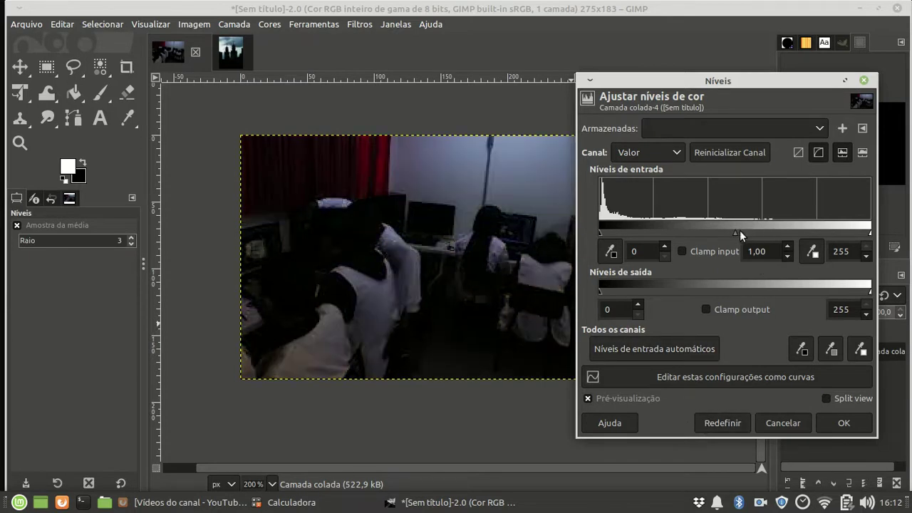
Brighten the Levels preview with white input at 186 and gamma at 1.19.
{"action": "mouse_move", "coordinate": [870, 234]}
{"action": "left_mouse_down"}
{"action": "mouse_move", "coordinate": [609, 257]}
{"action": "mouse_move", "coordinate": [875, 239]}
{"action": "mouse_move", "coordinate": [783, 240]}
{"action": "left_mouse_up"}
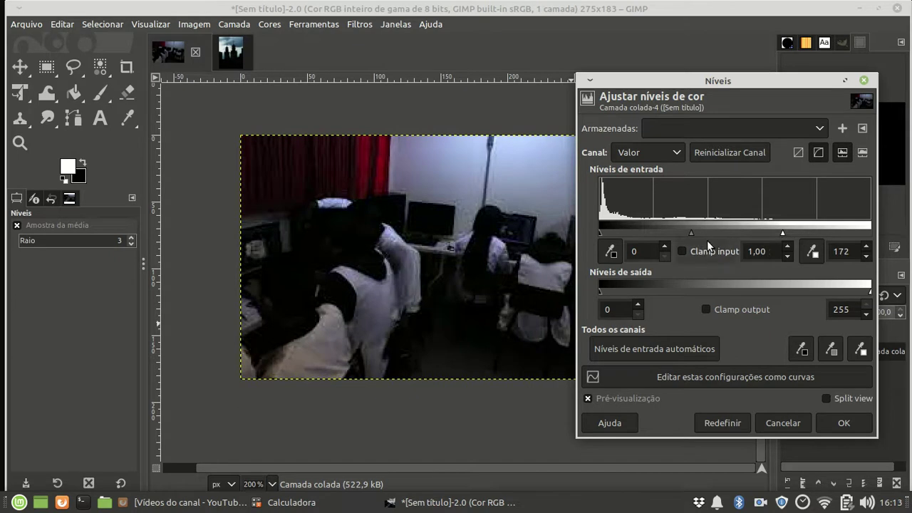
{"action": "left_click_drag", "start_coordinate": [690, 233], "coordinate": [671, 232]}
{"action": "mouse_move", "coordinate": [599, 237]}
{"action": "left_mouse_down"}
{"action": "mouse_move", "coordinate": [612, 227]}
{"action": "mouse_move", "coordinate": [564, 231]}
{"action": "left_mouse_up"}
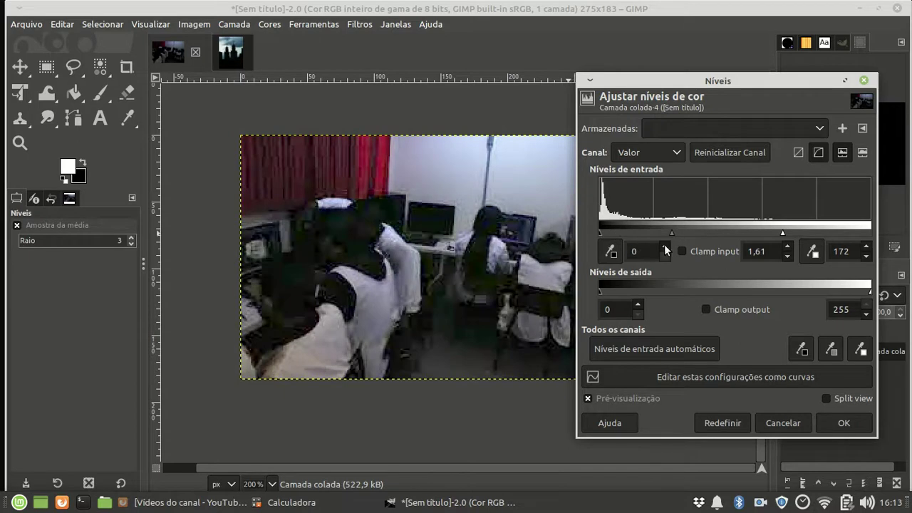
{"action": "mouse_move", "coordinate": [671, 234]}
{"action": "left_mouse_down"}
{"action": "mouse_move", "coordinate": [700, 233]}
{"action": "mouse_move", "coordinate": [683, 234]}
{"action": "left_mouse_up"}
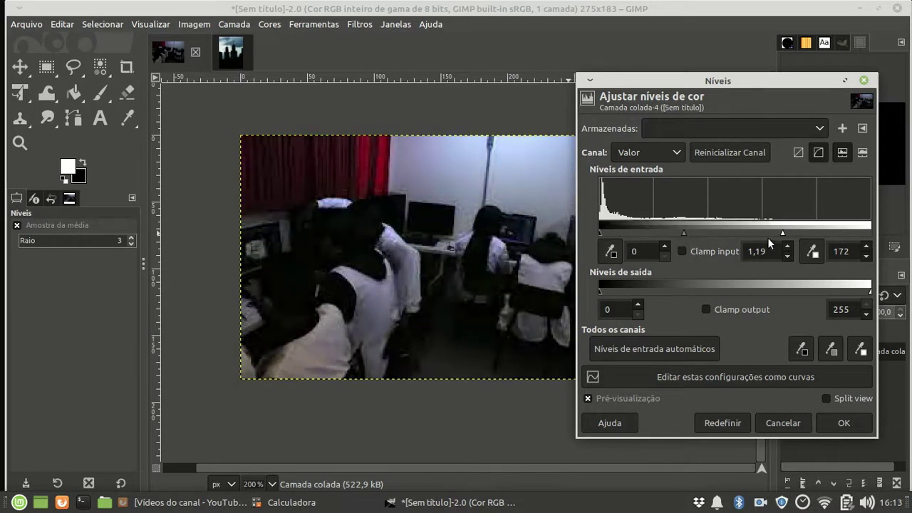
{"action": "left_click_drag", "start_coordinate": [783, 233], "coordinate": [796, 231]}
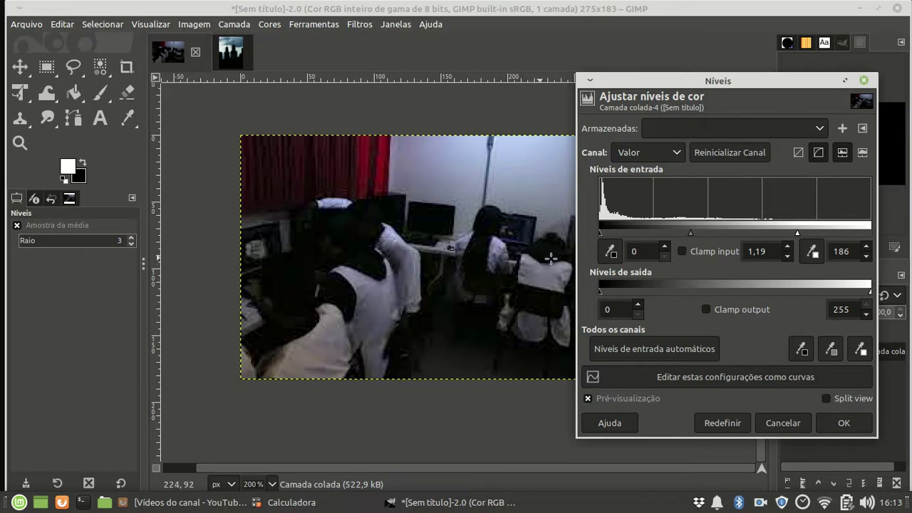
{"action": "scroll", "coordinate": [534, 251], "scroll_direction": "down", "scroll_amount": 1, "text": "ctrl"}
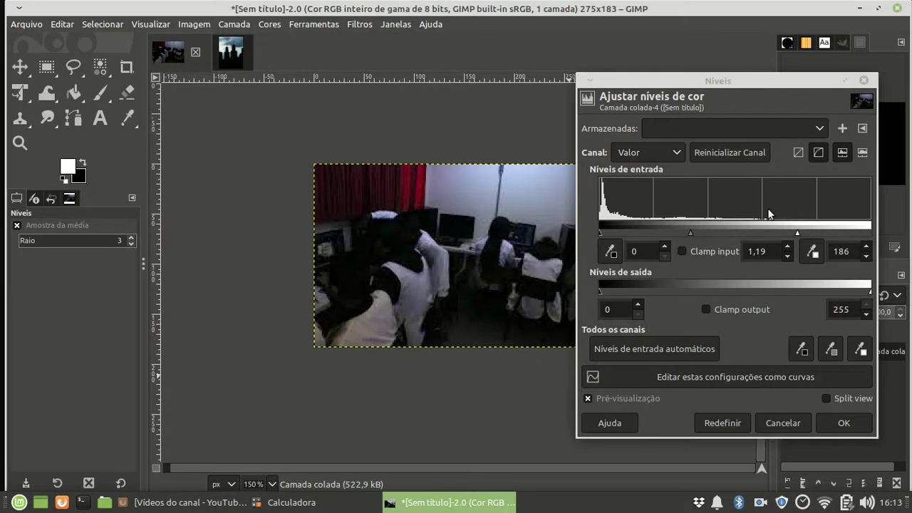
Reset Levels, apply auto input levels, then set black 4, gamma 1.34, white 255.
{"action": "left_click", "coordinate": [734, 424]}
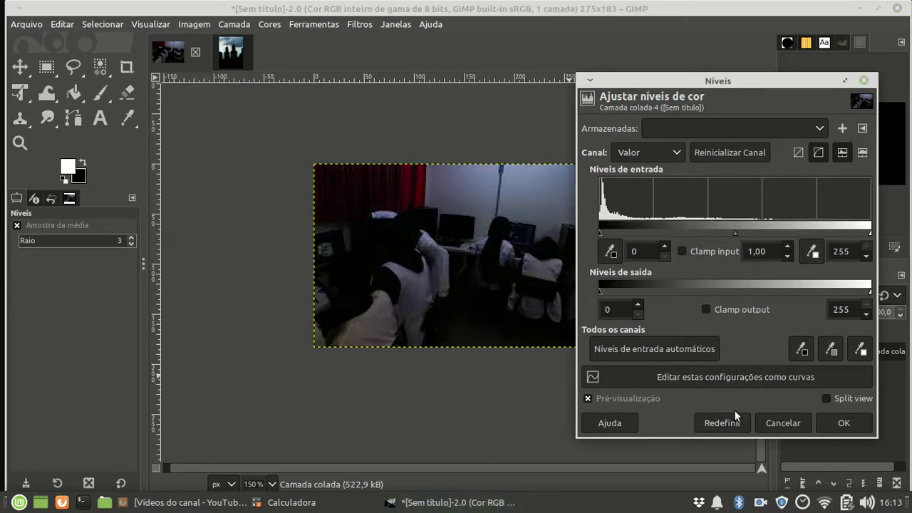
{"action": "left_click", "coordinate": [655, 350]}
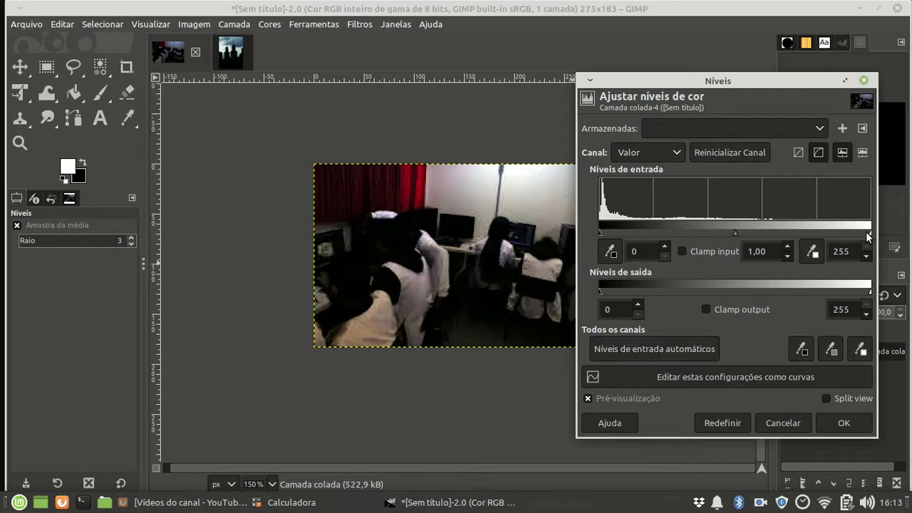
{"action": "left_click_drag", "start_coordinate": [736, 233], "coordinate": [744, 236]}
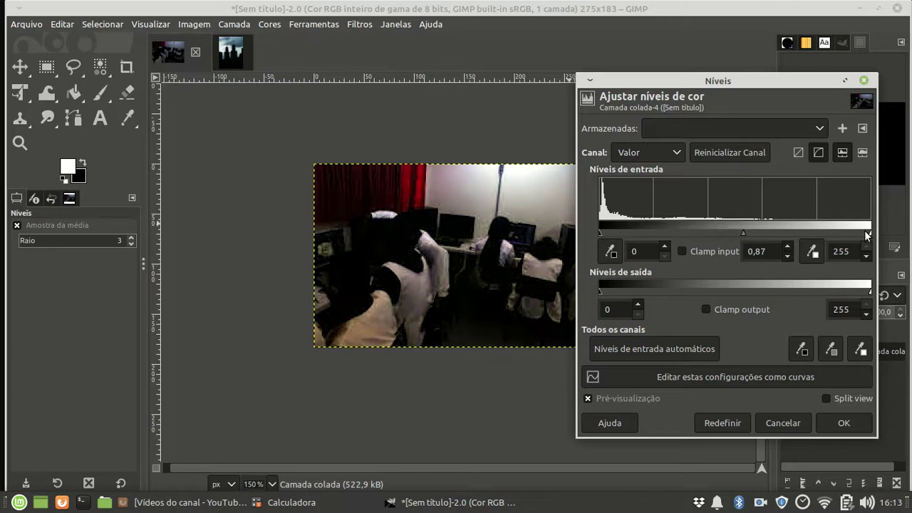
{"action": "mouse_move", "coordinate": [869, 235]}
{"action": "left_mouse_down"}
{"action": "mouse_move", "coordinate": [813, 236]}
{"action": "mouse_move", "coordinate": [886, 235]}
{"action": "left_mouse_up"}
{"action": "mouse_move", "coordinate": [602, 236]}
{"action": "left_mouse_down"}
{"action": "mouse_move", "coordinate": [621, 235]}
{"action": "mouse_move", "coordinate": [603, 235]}
{"action": "left_mouse_up"}
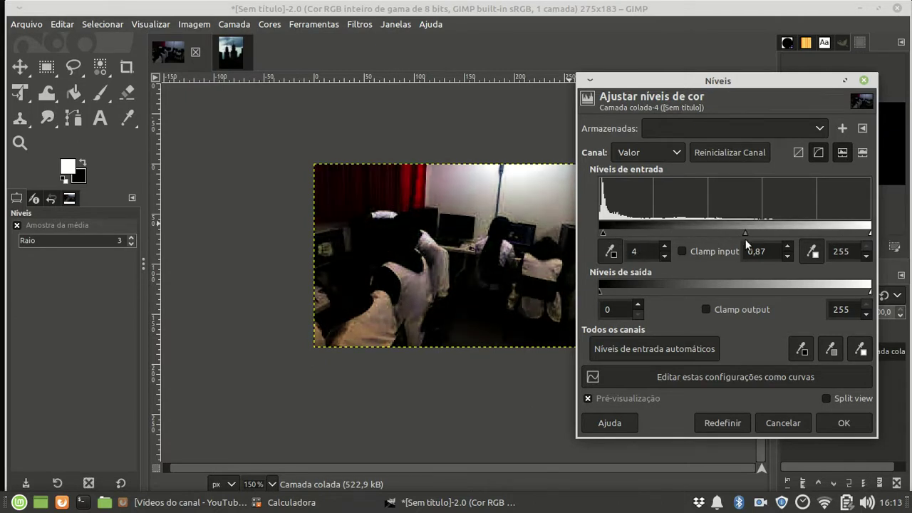
{"action": "left_click_drag", "start_coordinate": [745, 234], "coordinate": [718, 235]}
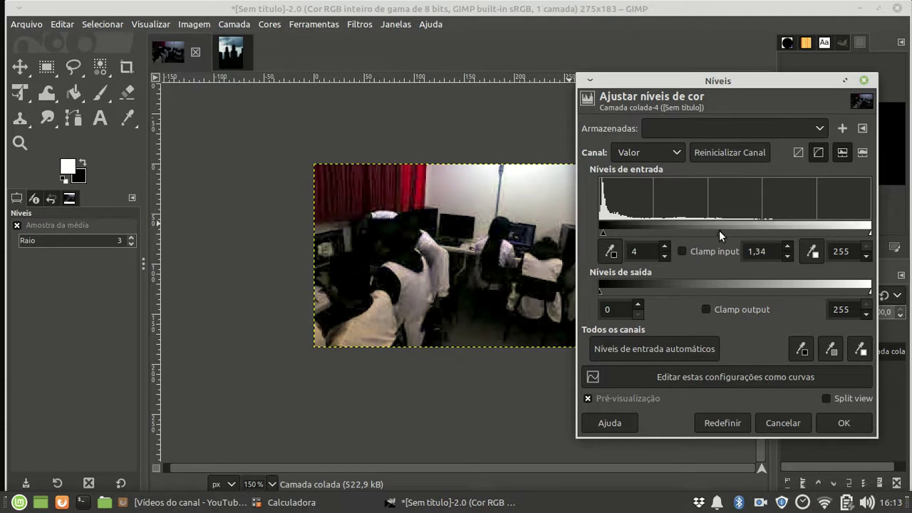
Apply the Levels adjustment, compare via undo and redo, and leave it redone.
{"action": "left_click", "coordinate": [840, 423]}
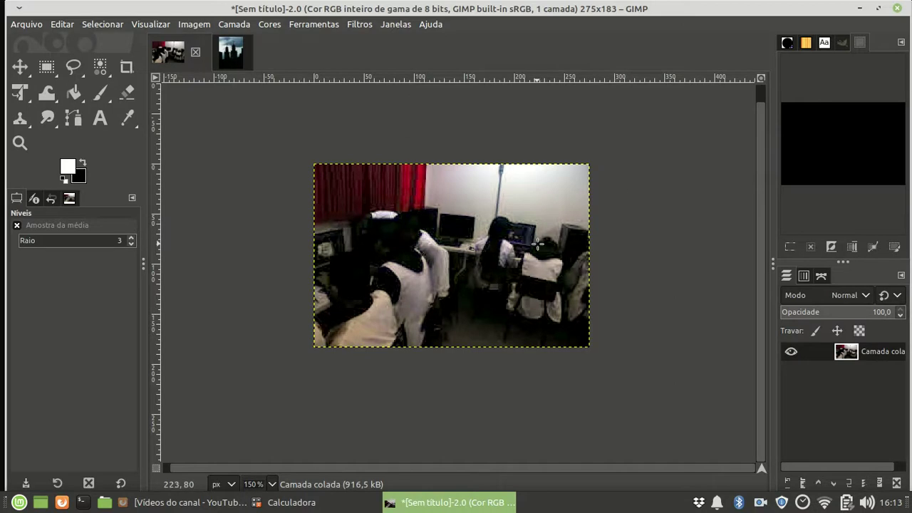
{"action": "key", "text": "ctrl+z"}
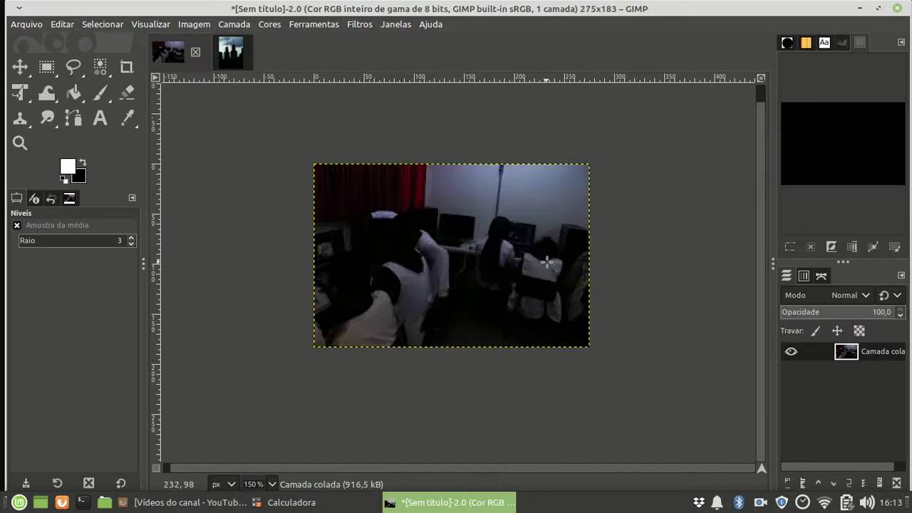
{"action": "left_click", "coordinate": [52, 25]}
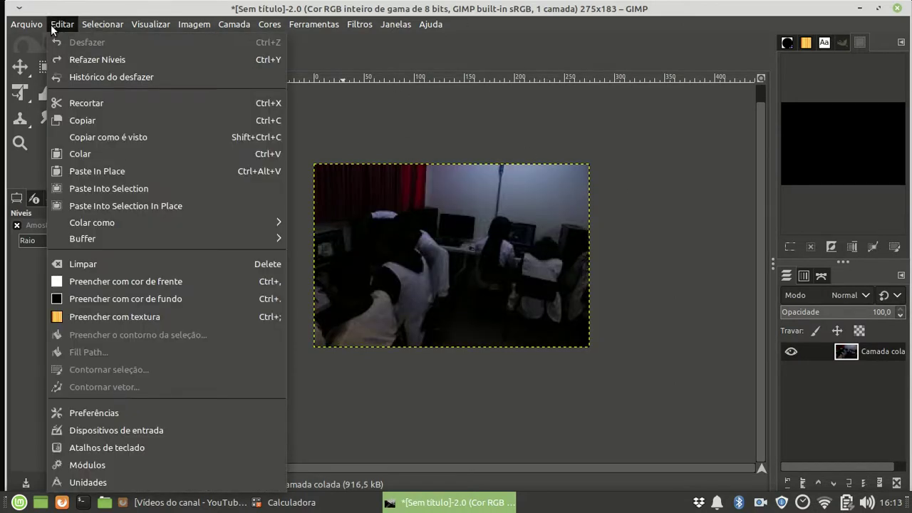
{"action": "left_click", "coordinate": [80, 58]}
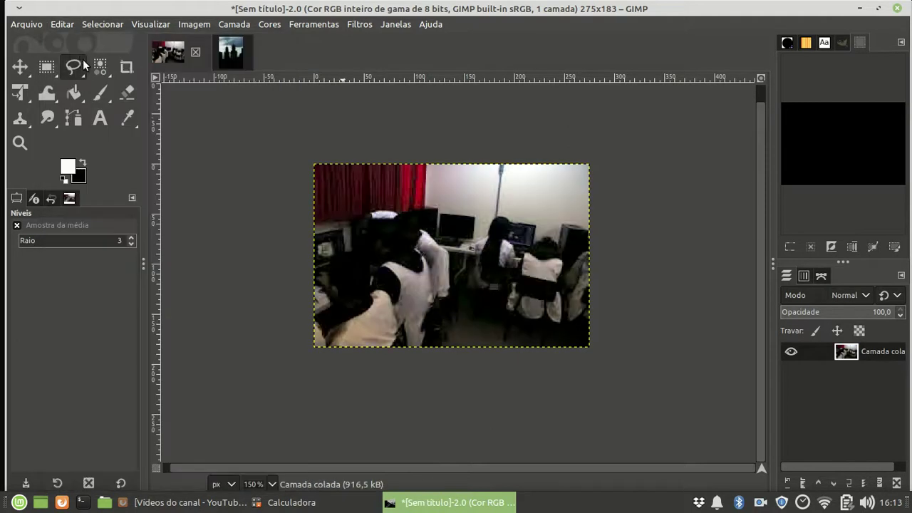
{"action": "key", "text": "ctrl+z"}
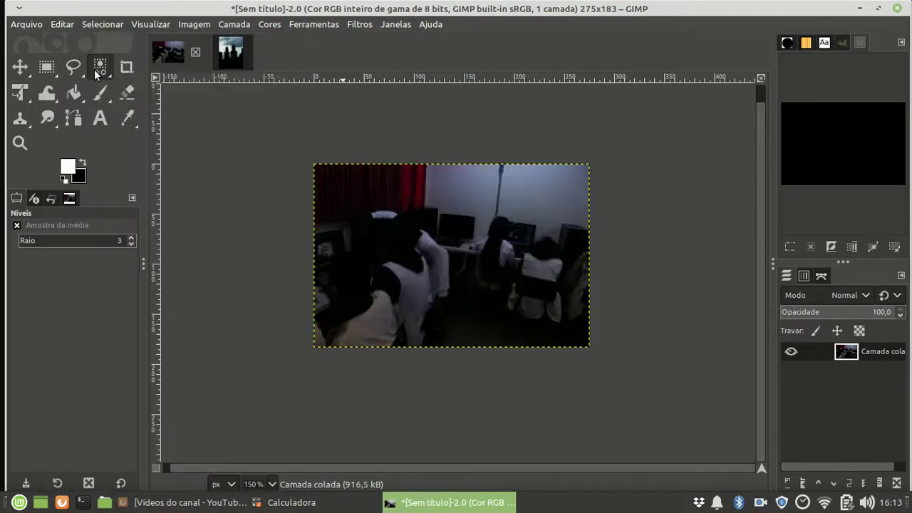
{"action": "key", "text": "ctrl+y"}
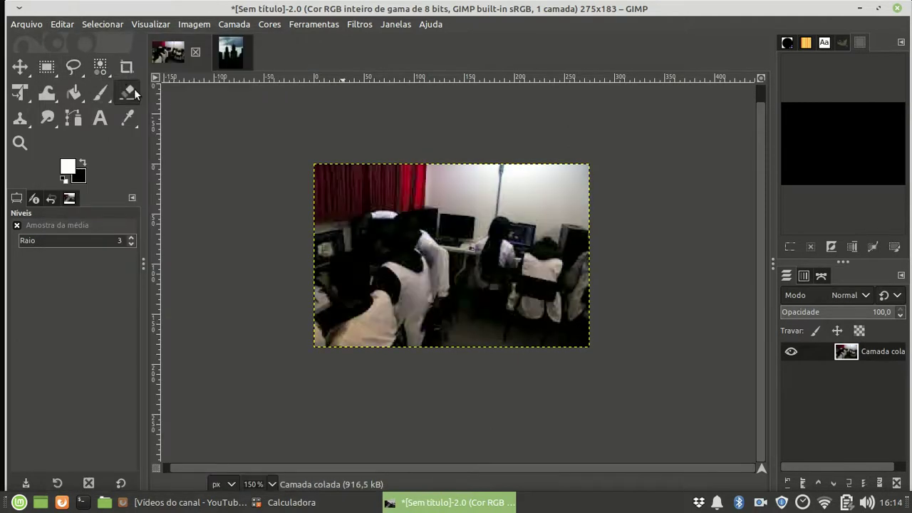
Open the Levels adjustment on the church silhouette image.
{"action": "left_click", "coordinate": [225, 50]}
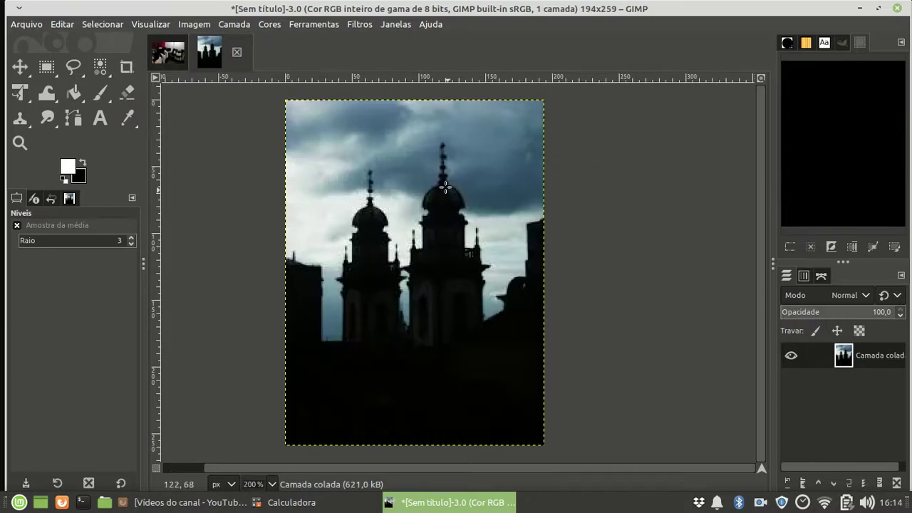
{"action": "left_click", "coordinate": [271, 25]}
{"action": "left_click", "coordinate": [288, 180]}
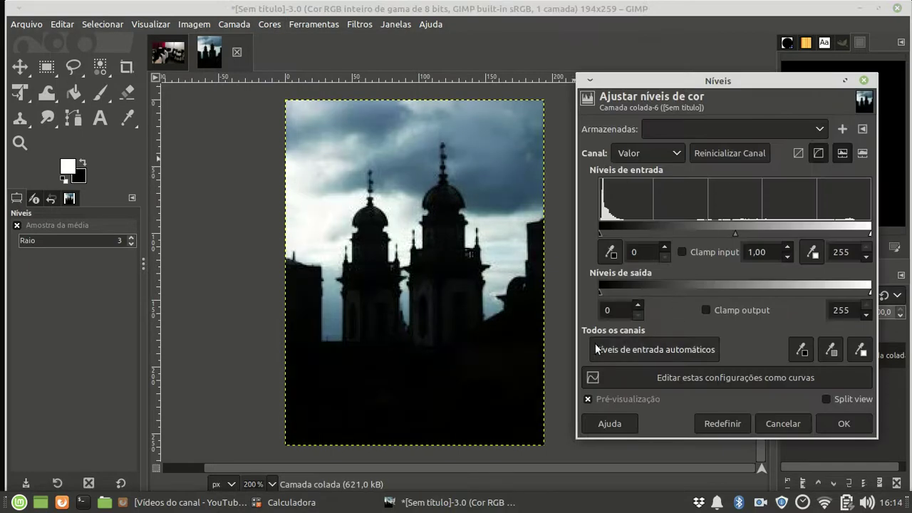
Preview brightening with the white input slider, then cancel Levels without applying.
{"action": "left_click_drag", "start_coordinate": [869, 237], "coordinate": [714, 232]}
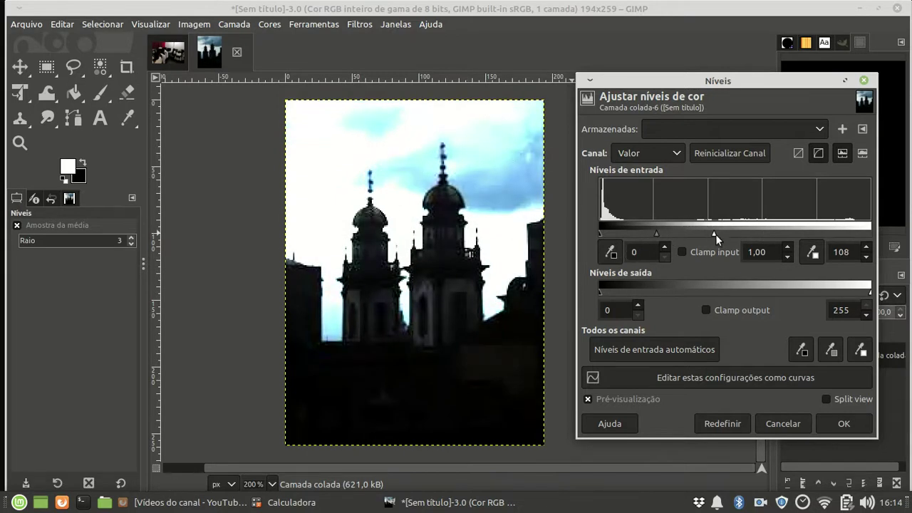
{"action": "left_click_drag", "start_coordinate": [714, 234], "coordinate": [661, 233]}
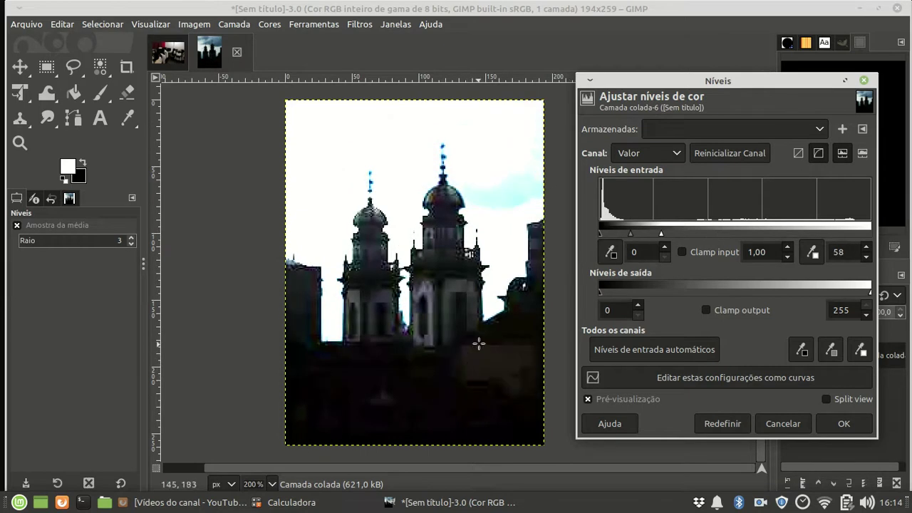
{"action": "scroll", "coordinate": [463, 292], "scroll_direction": "down", "scroll_amount": 1, "text": "ctrl"}
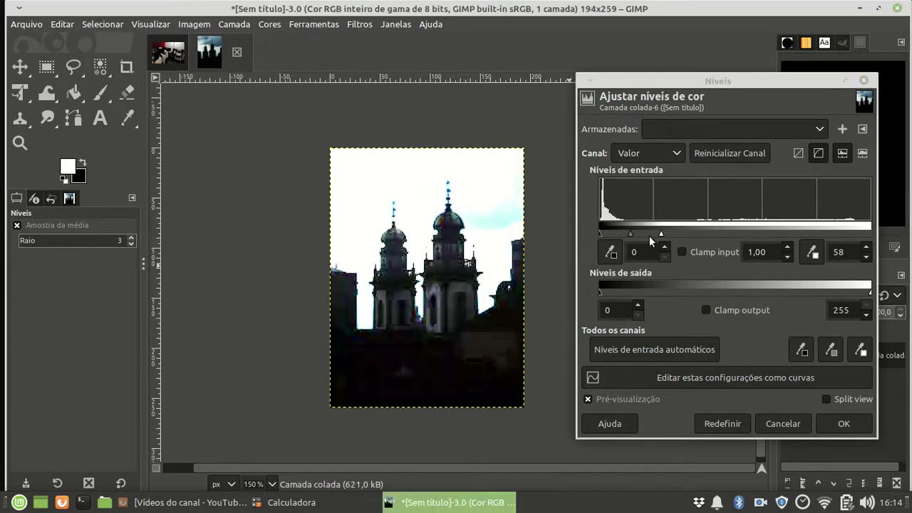
{"action": "left_click_drag", "start_coordinate": [661, 234], "coordinate": [836, 227]}
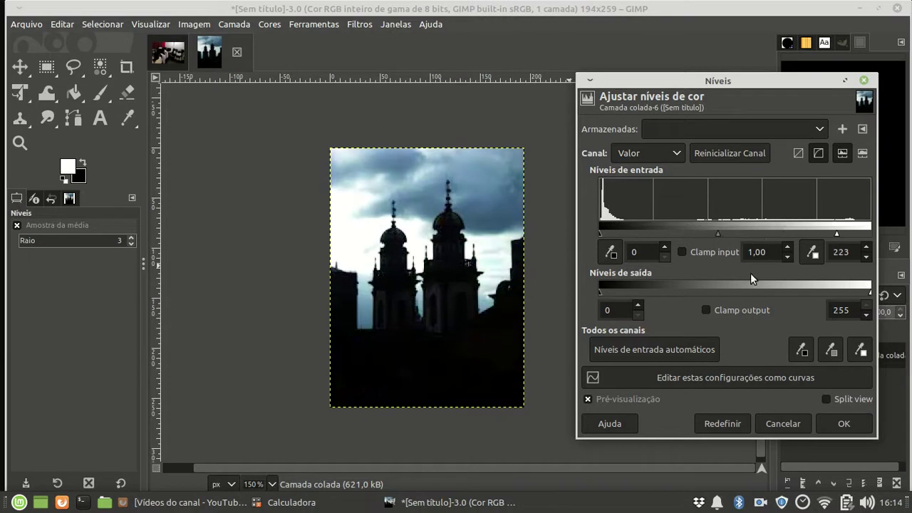
{"action": "left_click", "coordinate": [769, 424]}
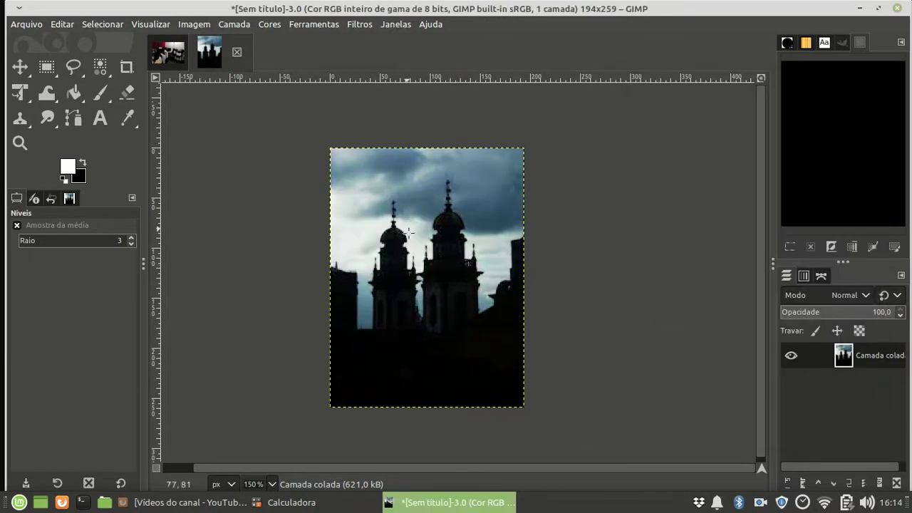
Select the dark church silhouette and buildings with the Select by Color tool.
{"action": "scroll", "coordinate": [420, 248], "scroll_direction": "up", "scroll_amount": 1}
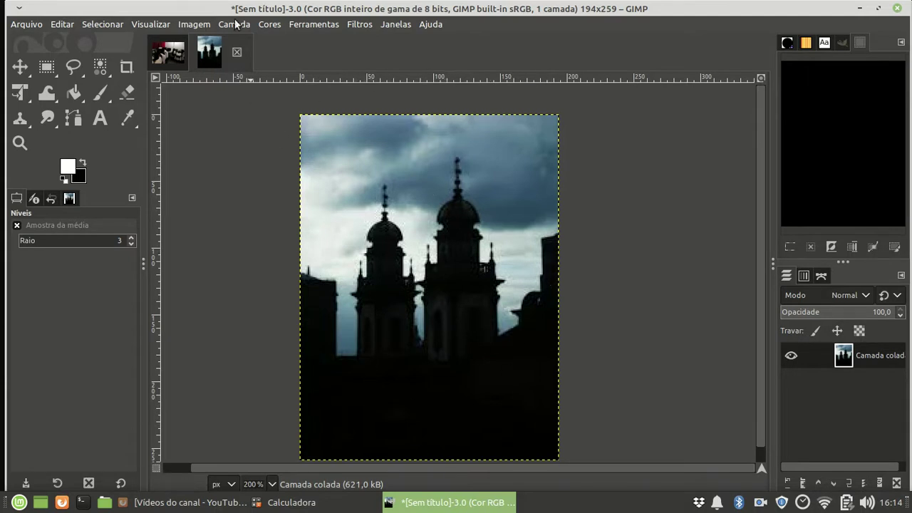
{"action": "left_click", "coordinate": [101, 67]}
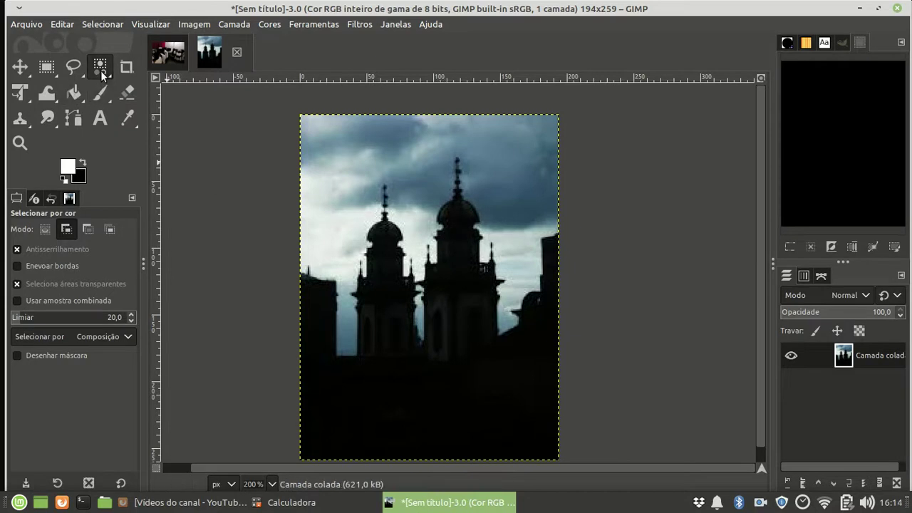
{"action": "left_click", "coordinate": [442, 300]}
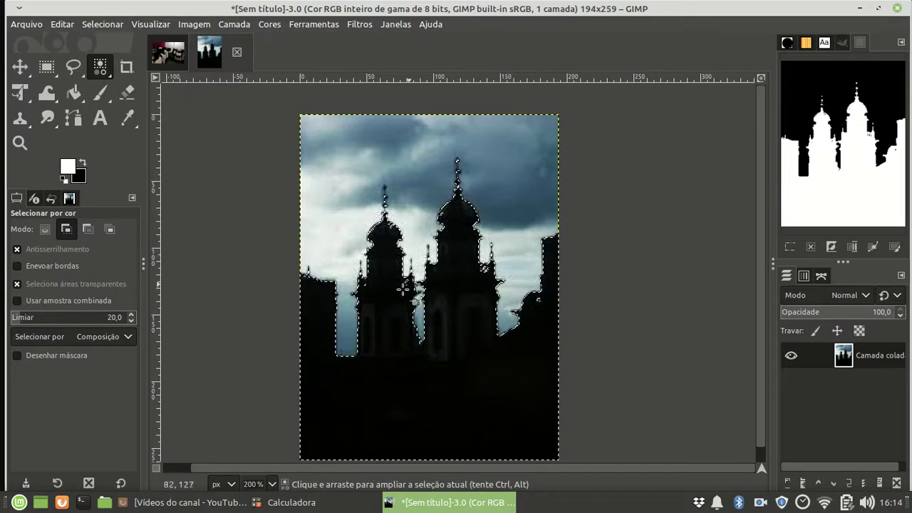
{"action": "scroll", "coordinate": [350, 298], "scroll_direction": "up", "scroll_amount": 2, "text": "ctrl"}
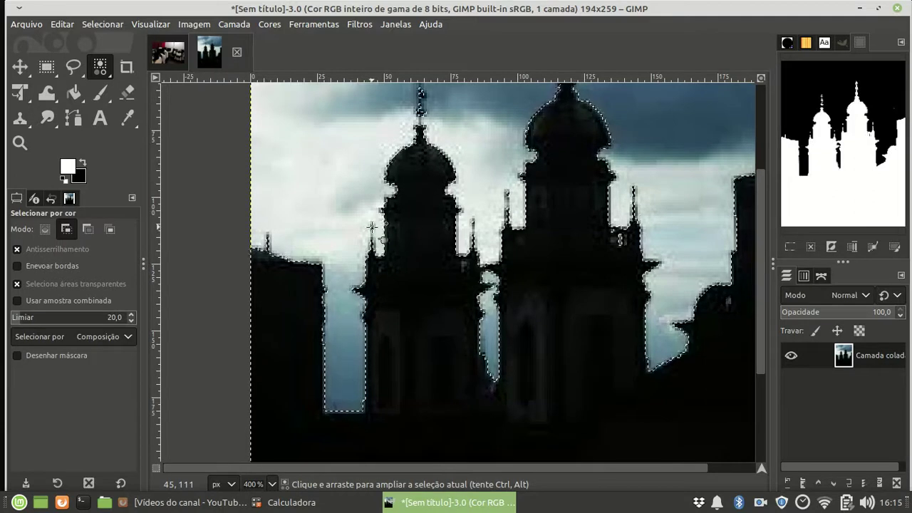
{"action": "scroll", "coordinate": [470, 228], "scroll_direction": "down", "scroll_amount": 2, "text": "ctrl"}
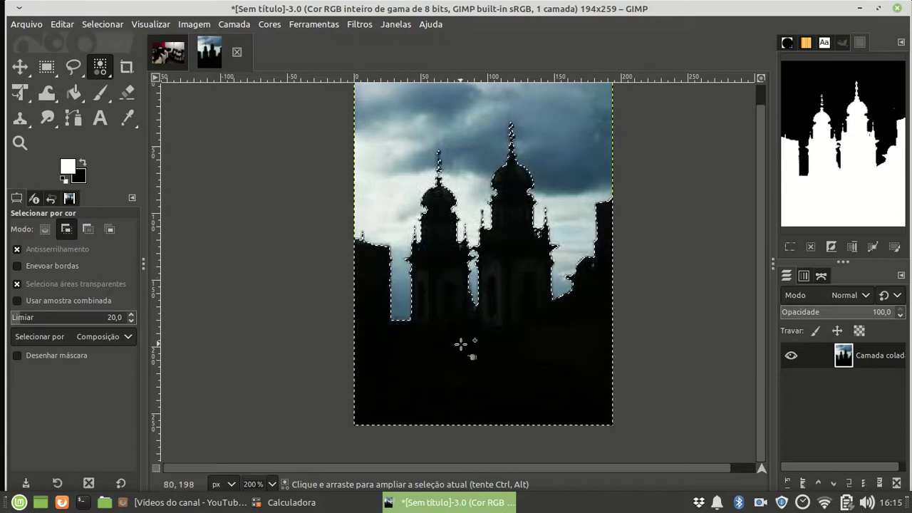
Brighten the selected buildings with Levels auto input levels and apply with OK.
{"action": "left_click", "coordinate": [271, 25]}
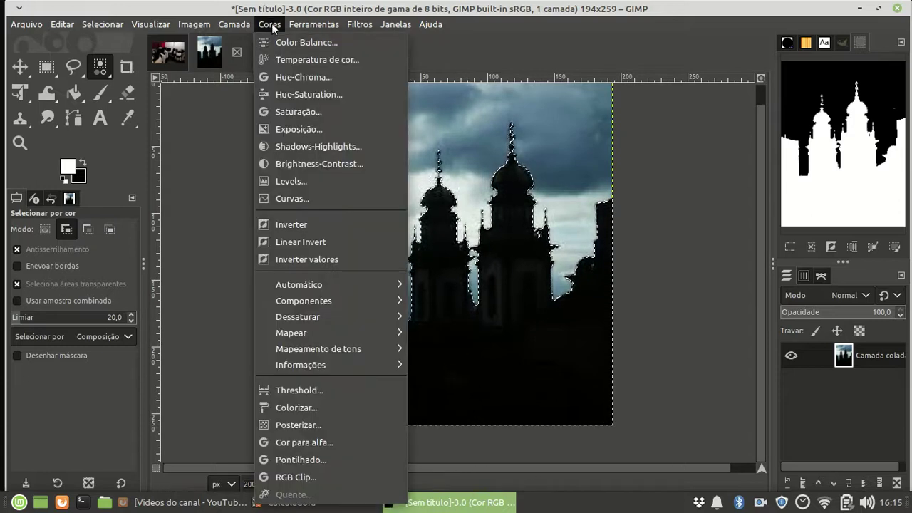
{"action": "left_click", "coordinate": [301, 183]}
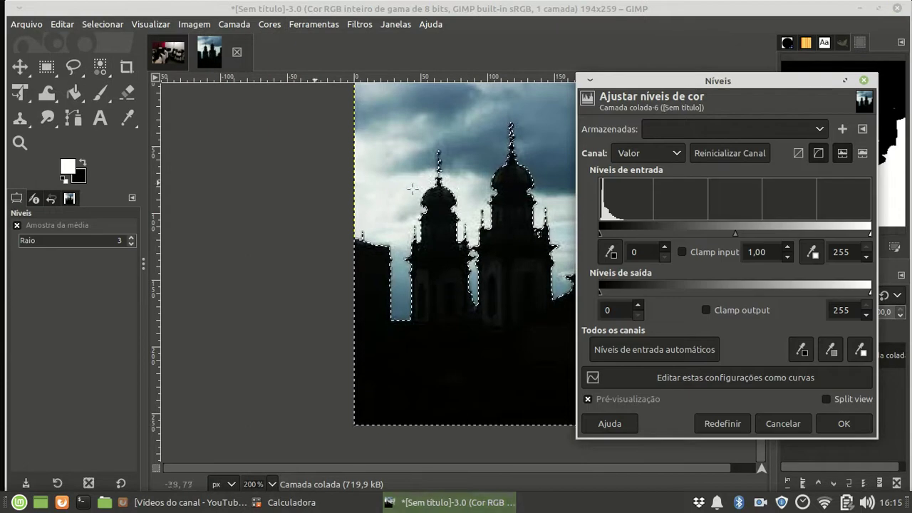
{"action": "left_click", "coordinate": [664, 346]}
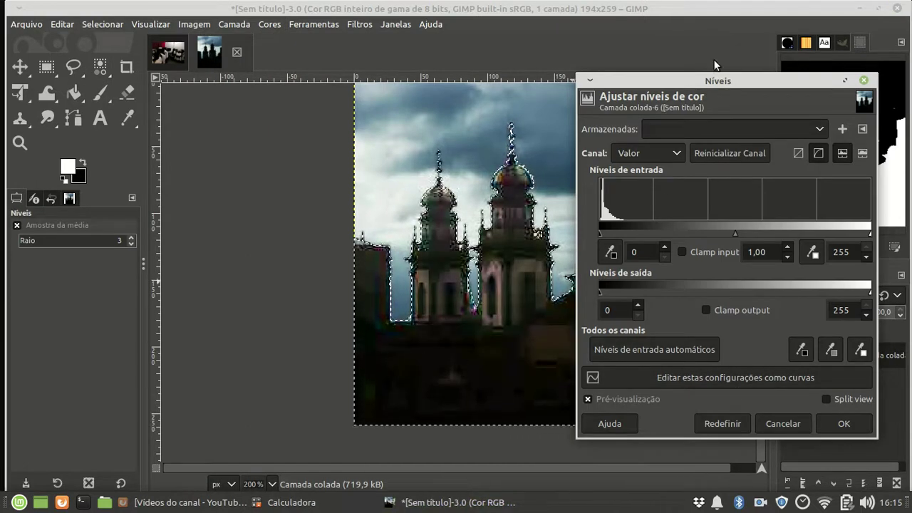
{"action": "mouse_move", "coordinate": [678, 74]}
{"action": "left_mouse_down"}
{"action": "mouse_move", "coordinate": [753, 85]}
{"action": "mouse_move", "coordinate": [701, 68]}
{"action": "left_mouse_up"}
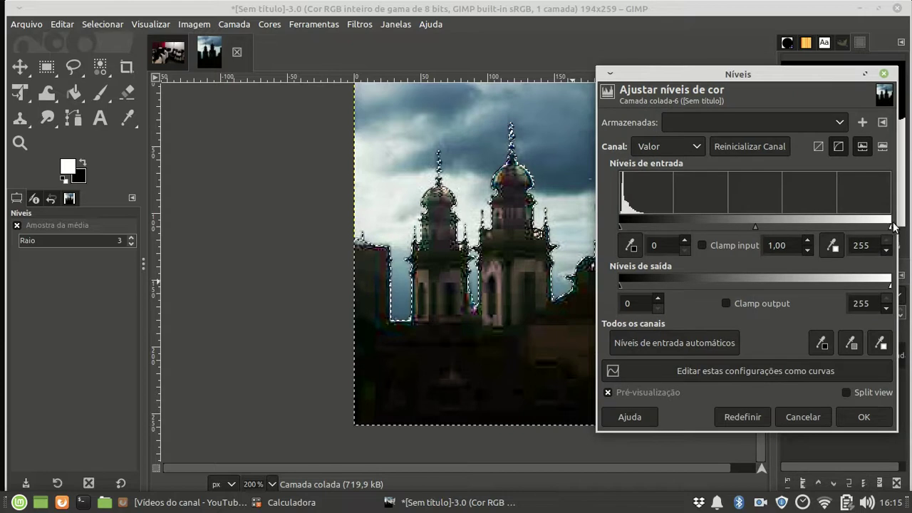
{"action": "left_click_drag", "start_coordinate": [892, 227], "coordinate": [833, 223]}
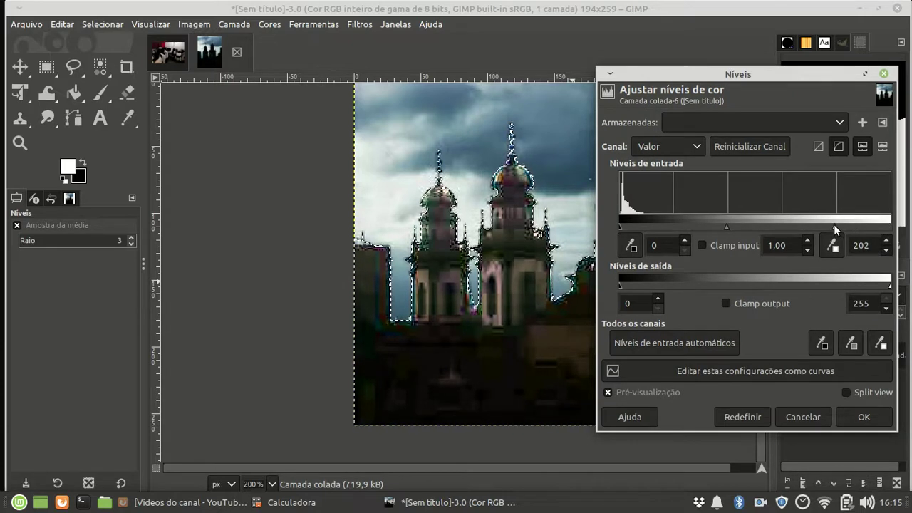
{"action": "mouse_move", "coordinate": [621, 225]}
{"action": "left_mouse_down"}
{"action": "mouse_move", "coordinate": [637, 225]}
{"action": "mouse_move", "coordinate": [621, 227]}
{"action": "left_mouse_up"}
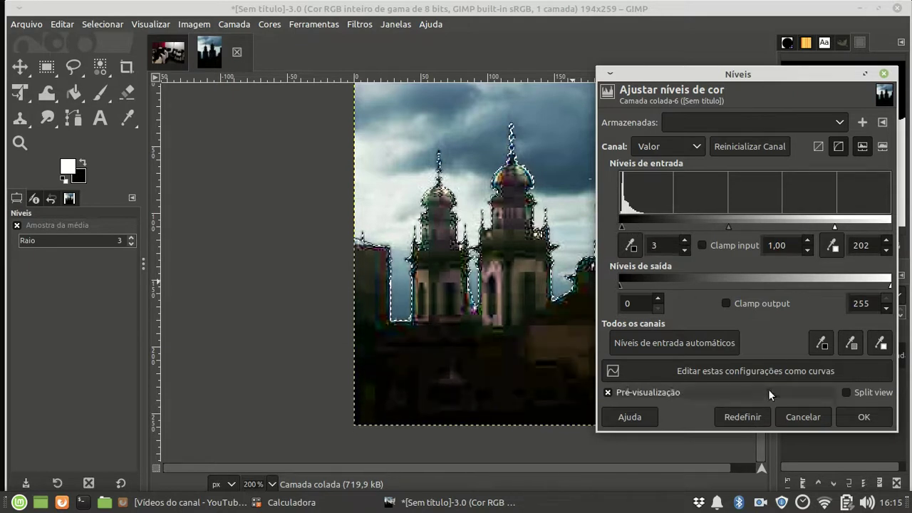
{"action": "left_click", "coordinate": [748, 413]}
{"action": "left_click", "coordinate": [692, 342]}
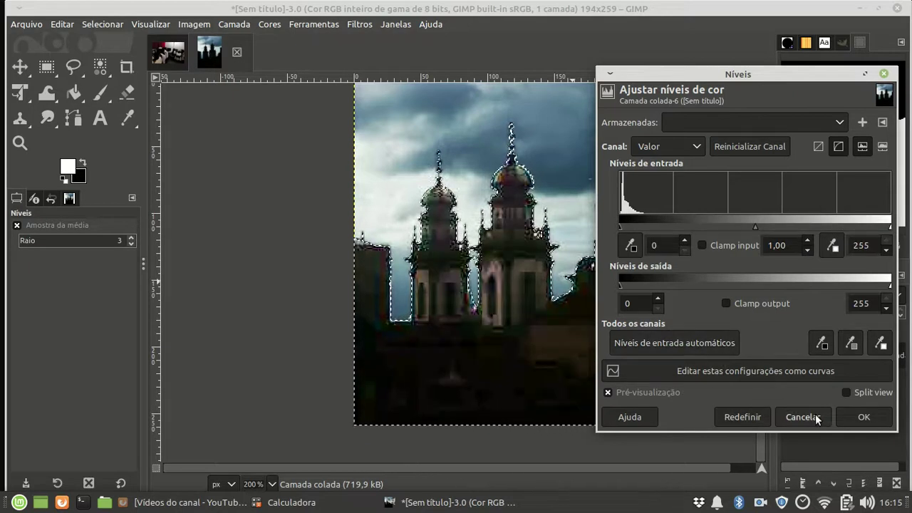
{"action": "left_click", "coordinate": [855, 416]}
View the church photo at actual size and deselect everything.
{"action": "key", "text": "1"}
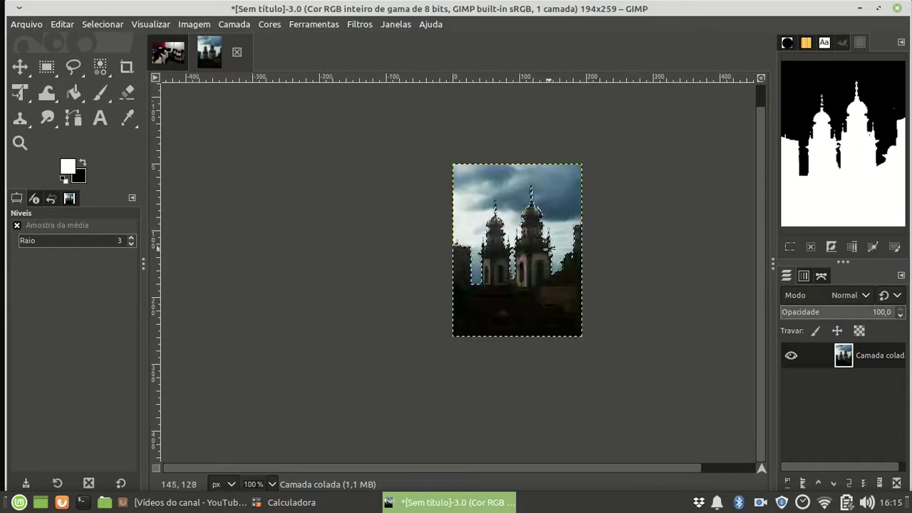
{"action": "scroll", "coordinate": [626, 269], "scroll_direction": "up", "scroll_amount": 1}
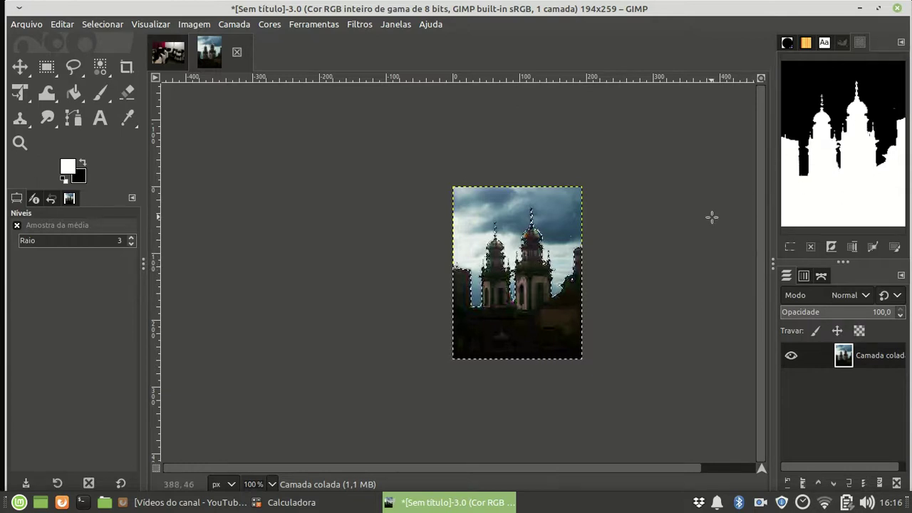
{"action": "left_click", "coordinate": [578, 230]}
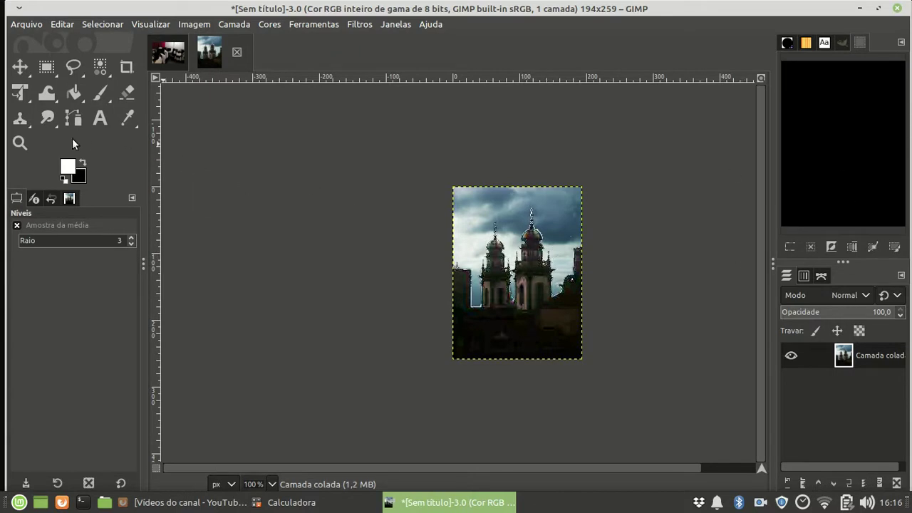
Select the sky by colour, add the lit towers, and restore the selection preview.
{"action": "left_click", "coordinate": [100, 68]}
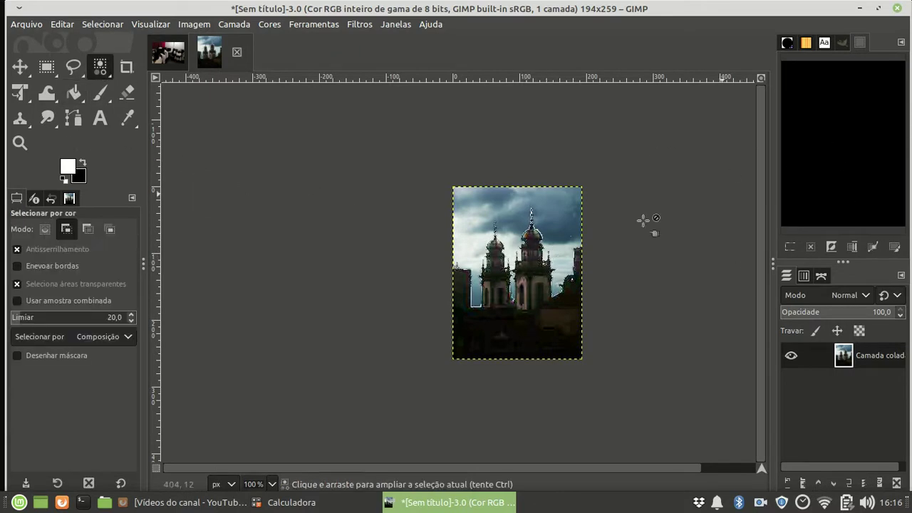
{"action": "left_click", "coordinate": [548, 237]}
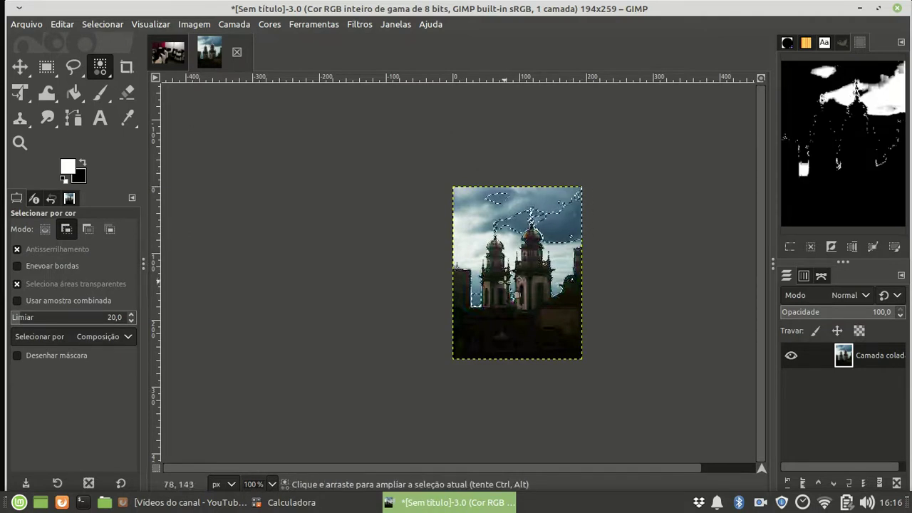
{"action": "left_click", "coordinate": [540, 304], "text": "shift"}
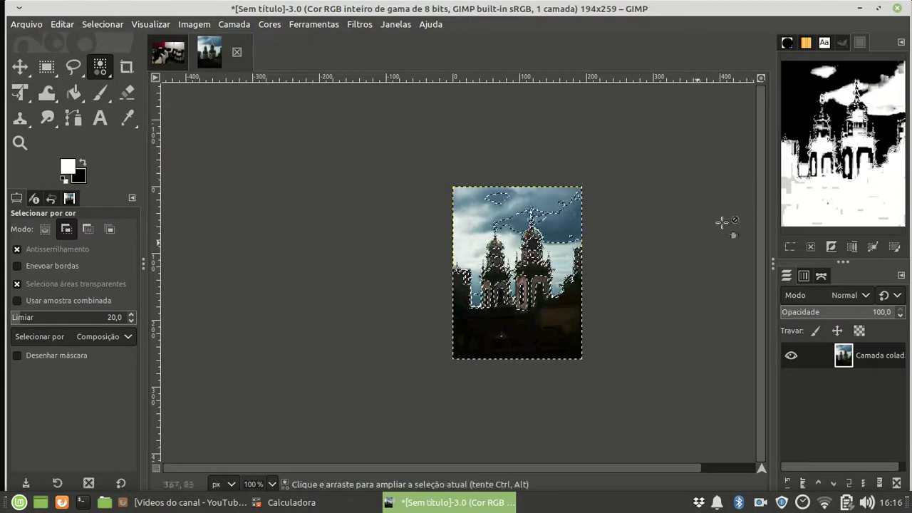
{"action": "left_click", "coordinate": [786, 43]}
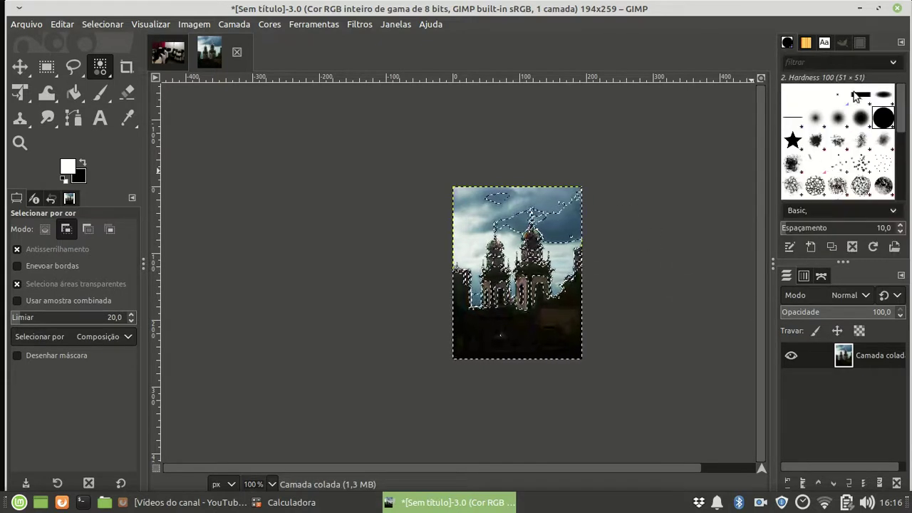
{"action": "left_click", "coordinate": [859, 44]}
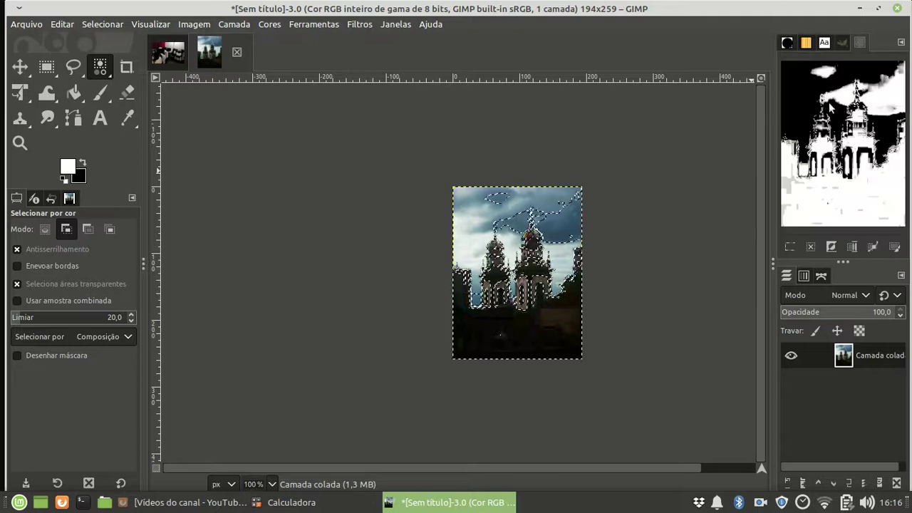